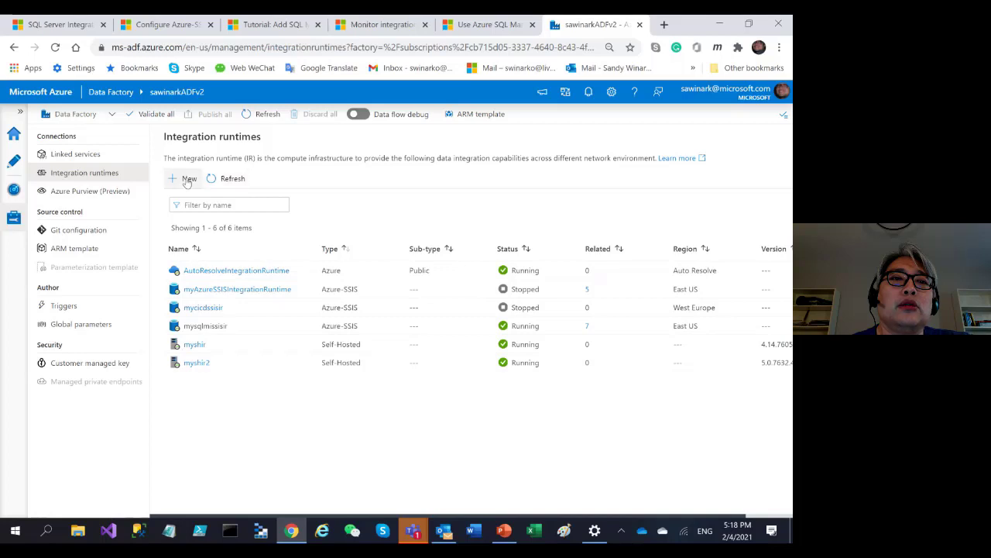
- Start the setup of a new Azure-SSIS integration runtime in the data factory
left_click(187, 180)
left_click(592, 277)
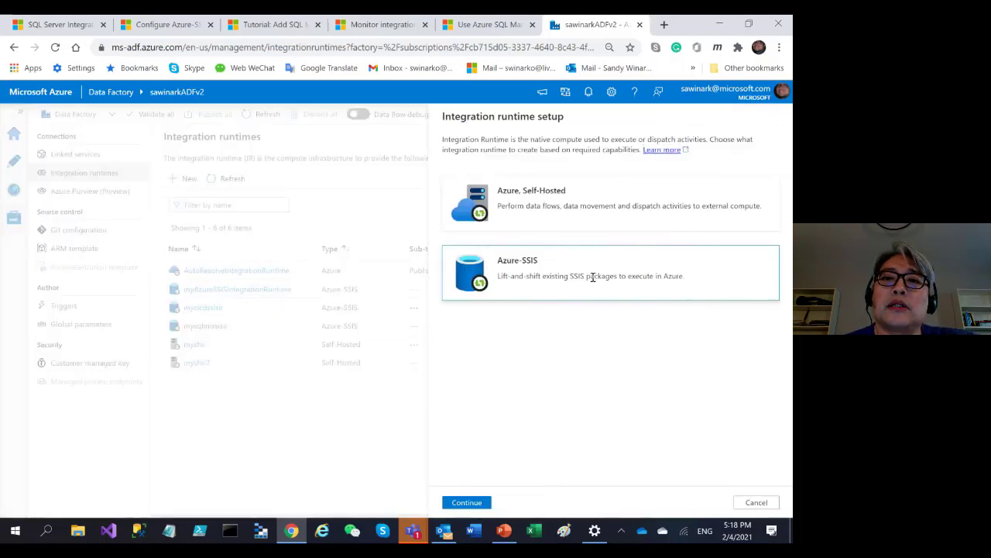
left_click(464, 502)
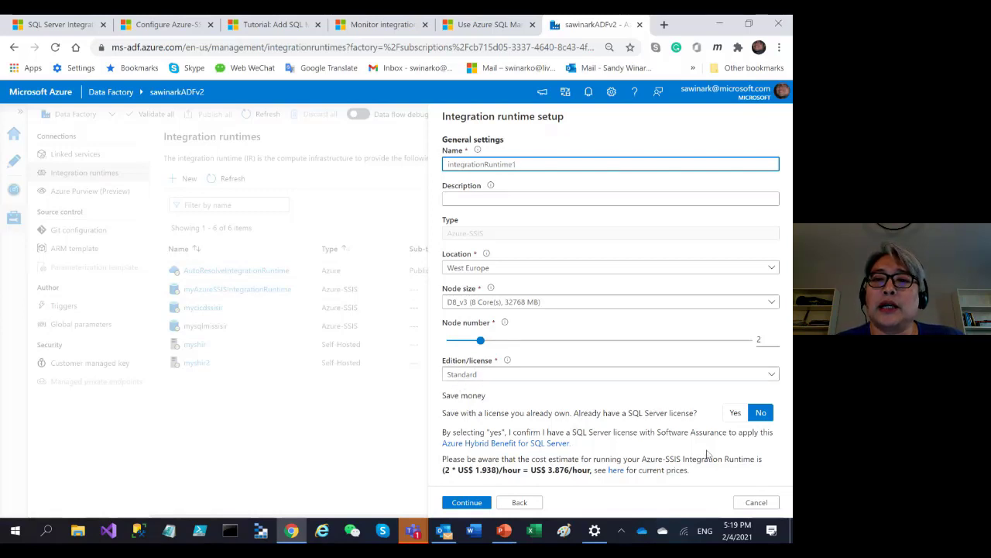
- In the general settings, apply an existing SQL Server license, set the node number to 1, and continue to the deployment settings
left_click(734, 412)
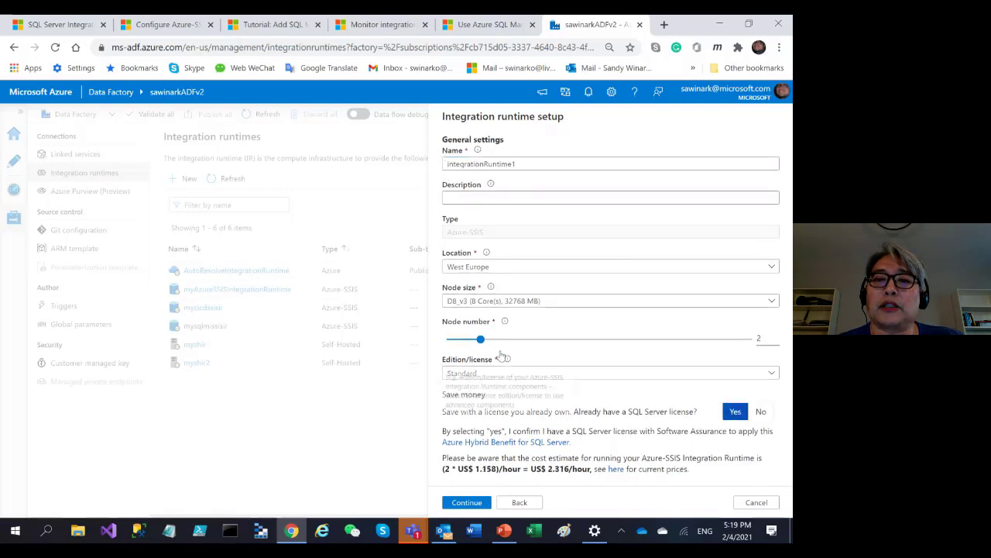
left_click(454, 341)
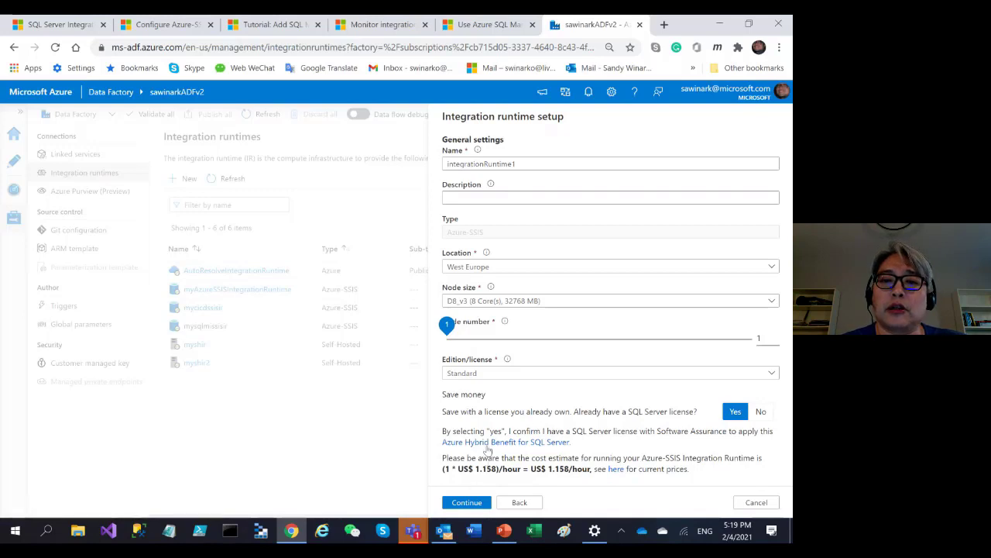
left_click(470, 502)
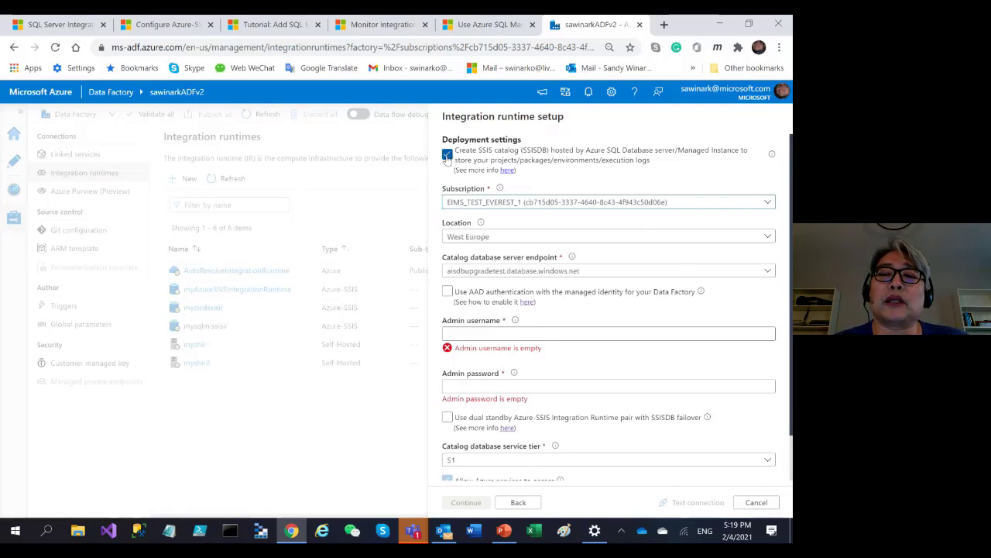
- Try creating package stores instead of the SSIS catalog in the deployment settings, and restore the catalog option
left_click(447, 155)
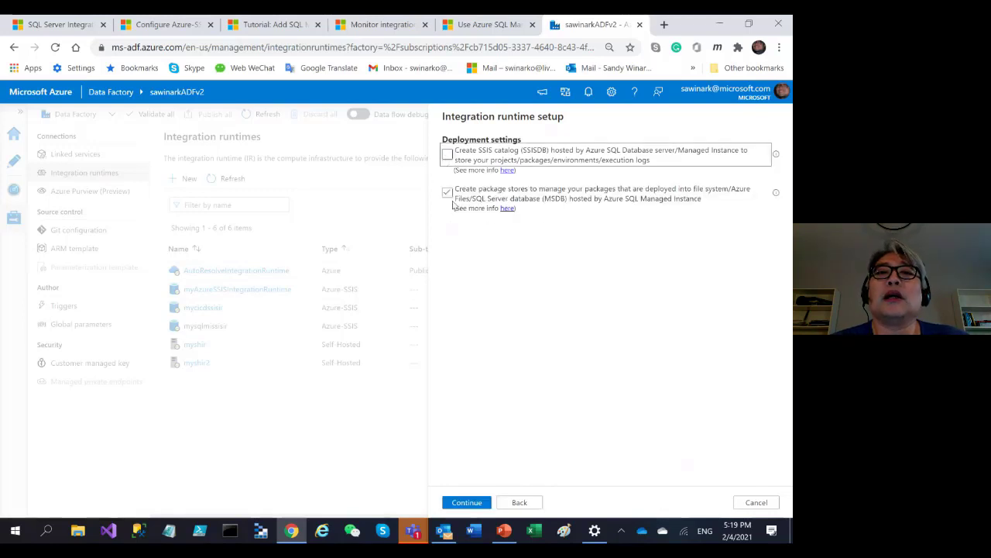
left_click(450, 196)
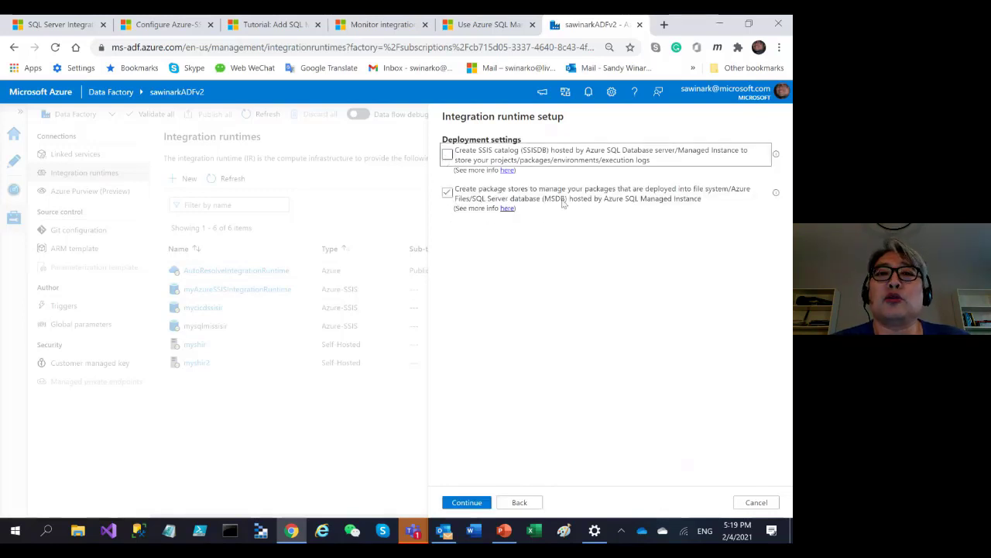
left_click(447, 195)
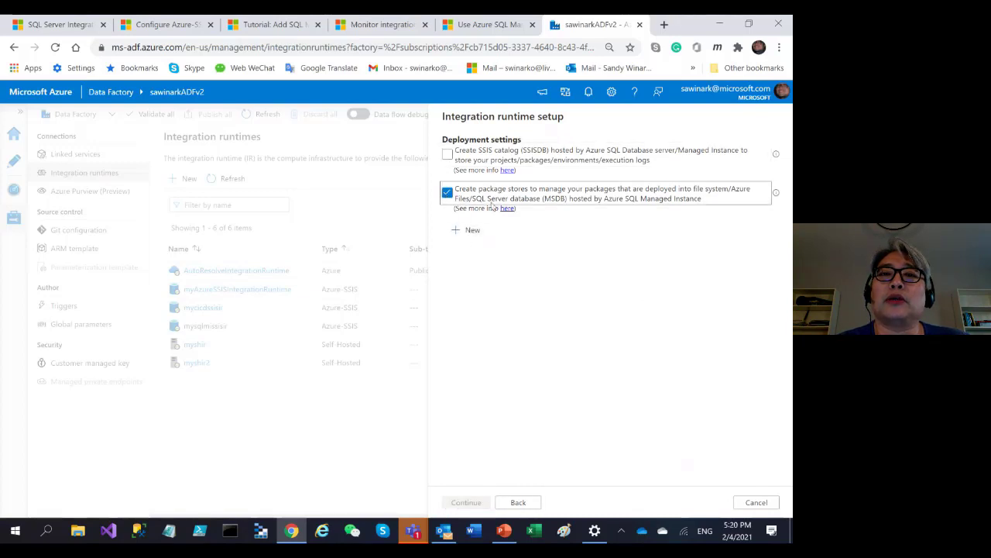
left_click(448, 193)
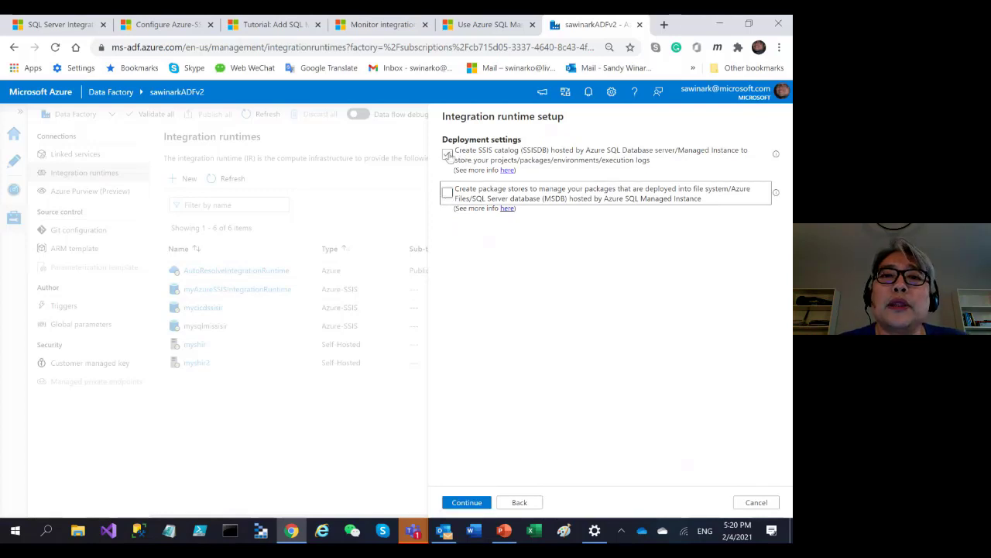
left_click(448, 155)
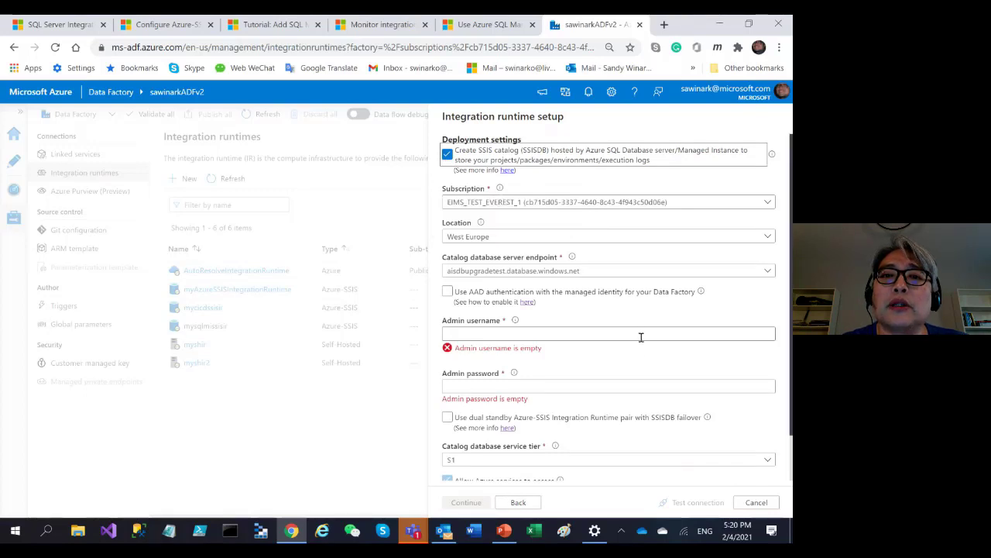
- Disable creation of the SSIS catalog (SSISDB) and continue to the advanced settings
scroll(617, 396, "down", 1)
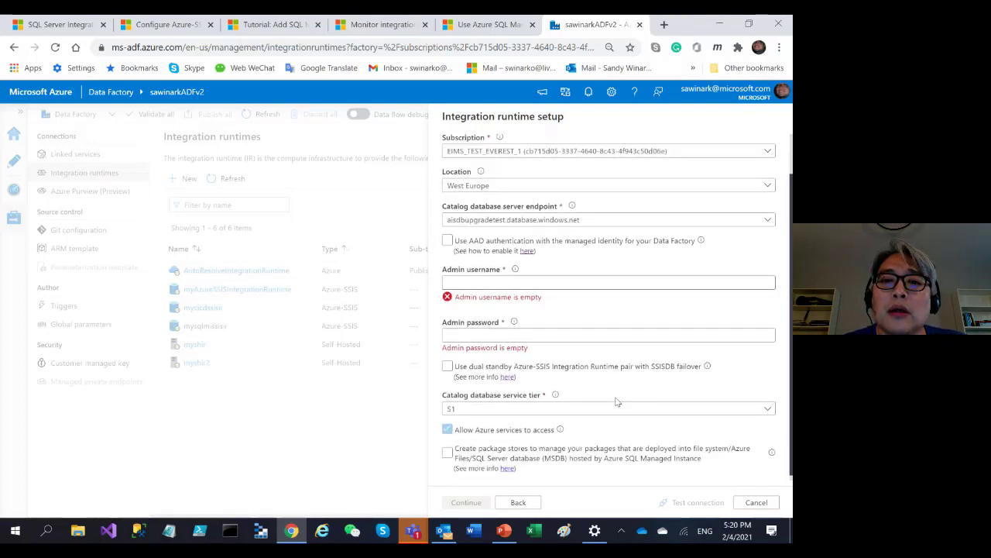
scroll(616, 402, "up", 1)
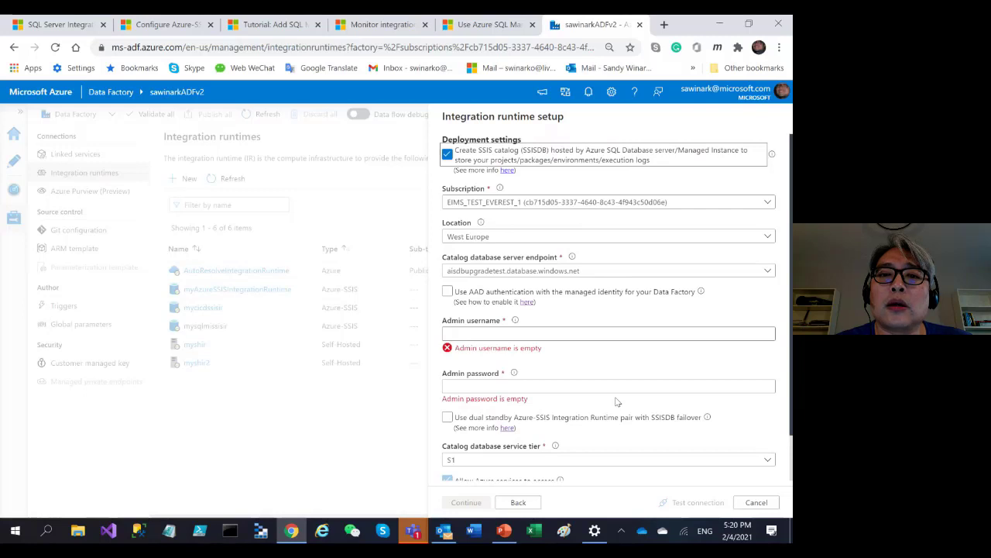
scroll(620, 387, "down", 1)
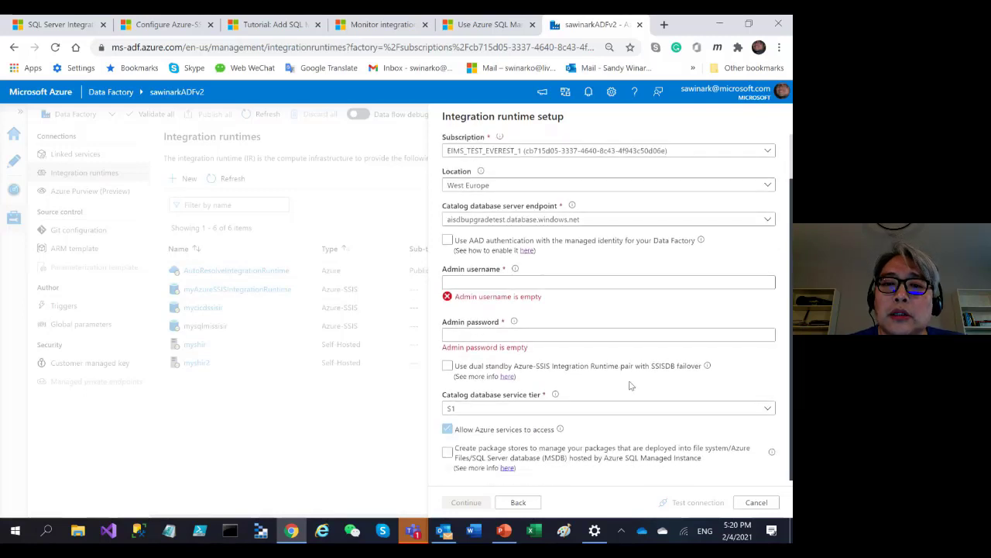
scroll(631, 385, "up", 1)
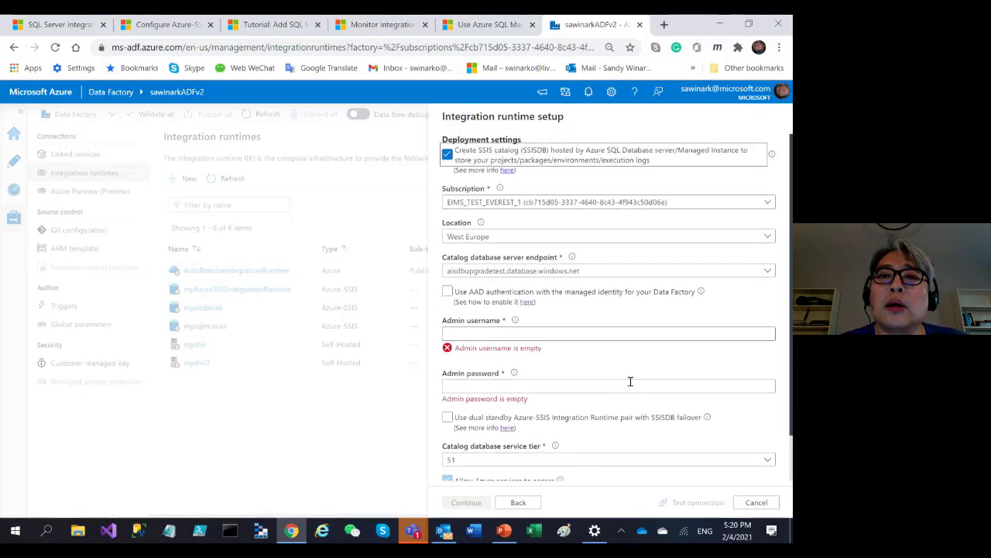
scroll(631, 385, "down", 1)
scroll(631, 385, "up", 1)
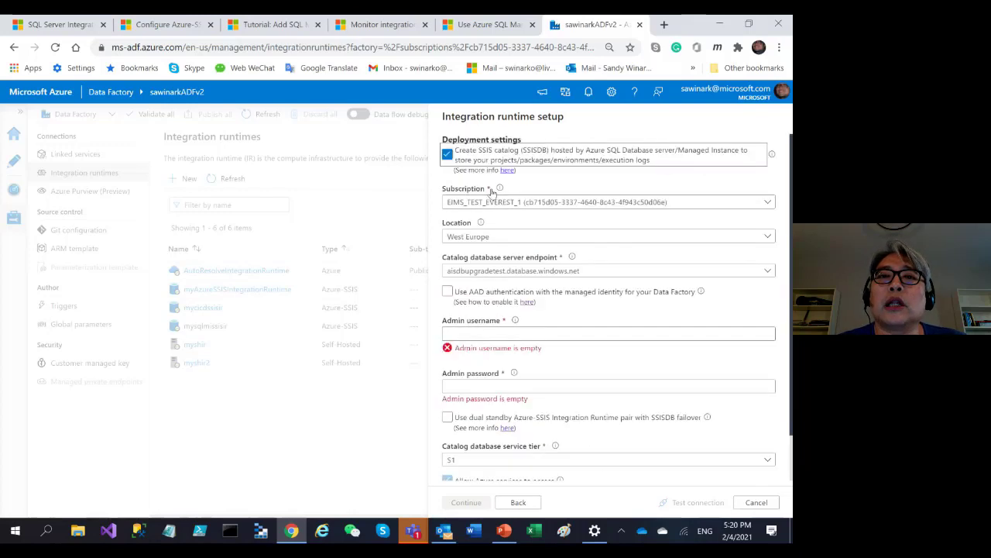
left_click(447, 154)
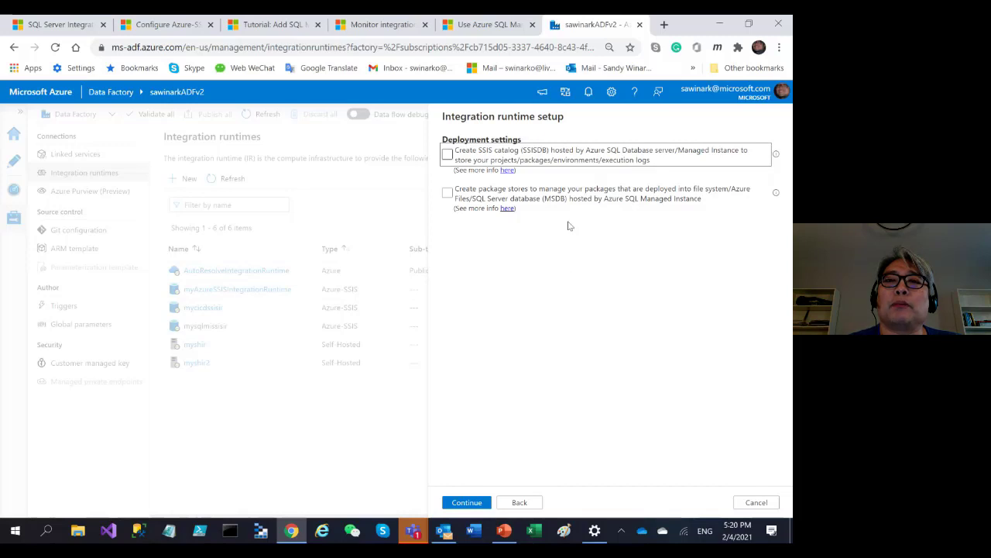
left_click(465, 503)
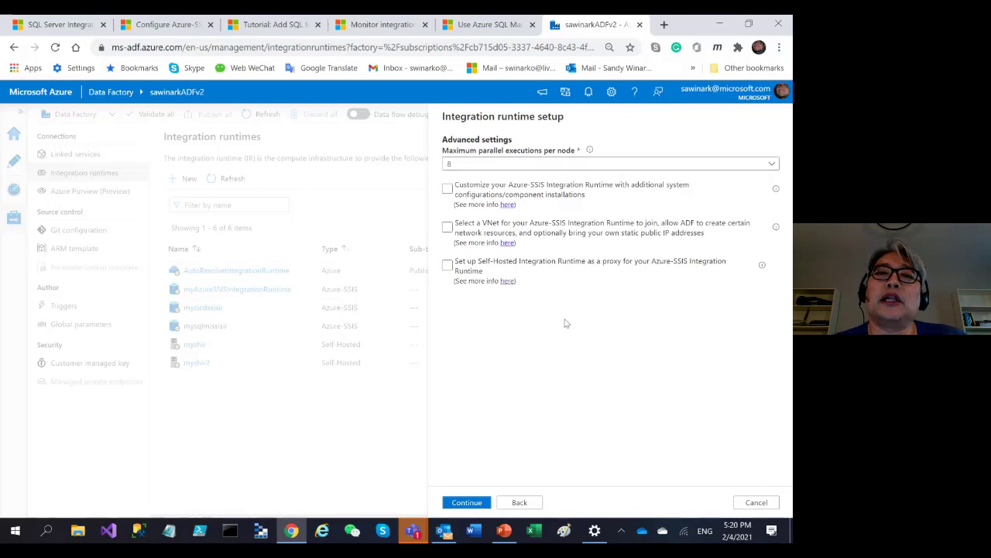
- Enable runtime customization, look through the licensed components offered for an express custom setup, and discard the new setup
left_click(447, 189)
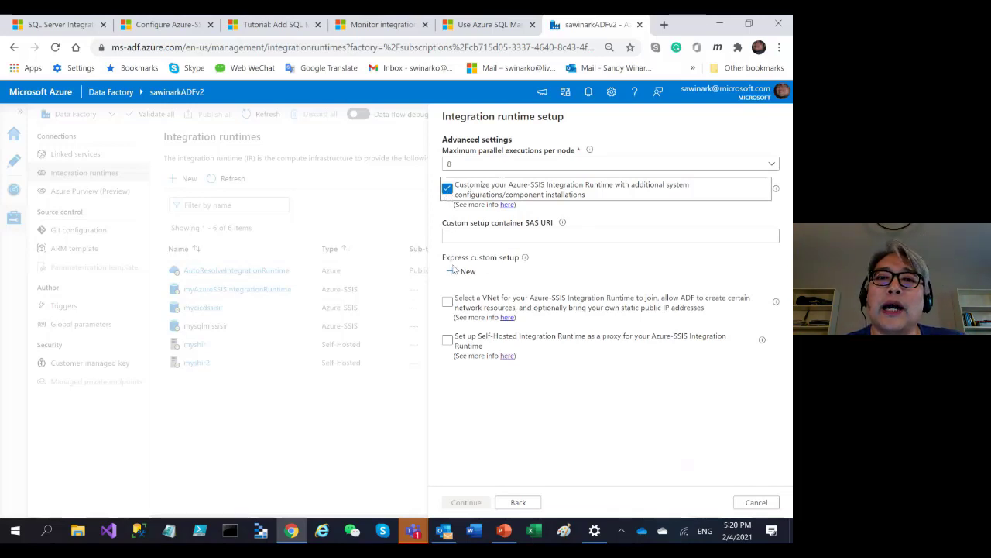
left_click(453, 270)
left_click(469, 154)
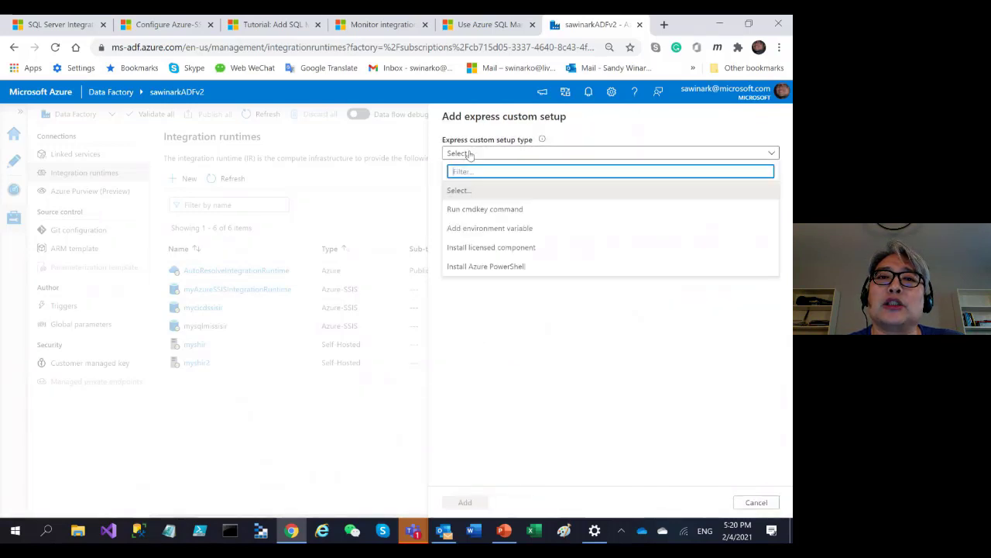
left_click(478, 253)
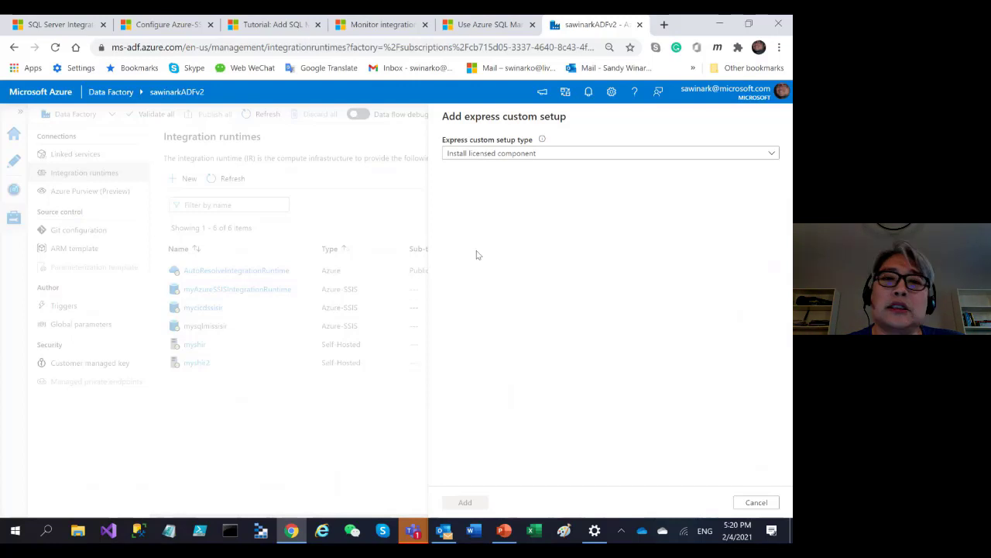
left_click(507, 197)
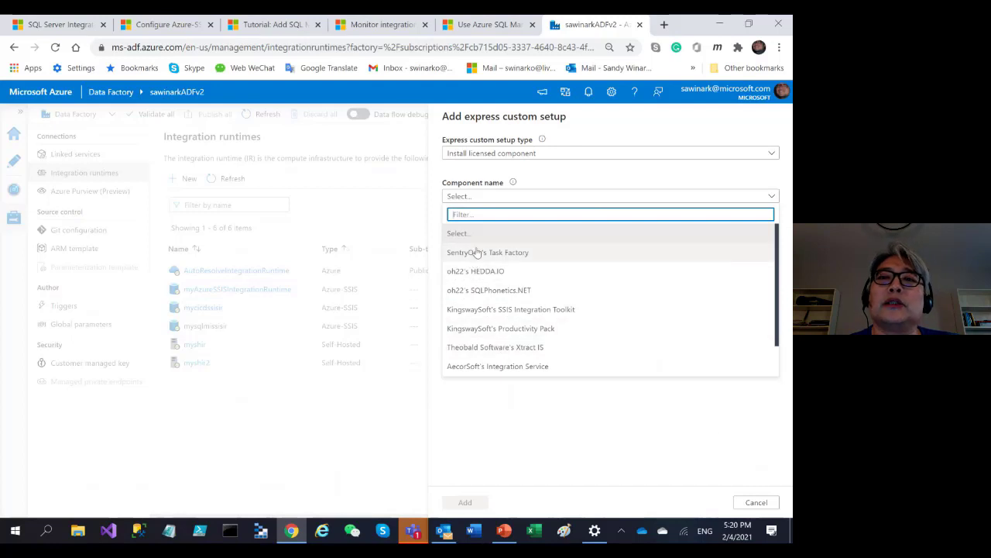
left_click(625, 459)
left_click(745, 502)
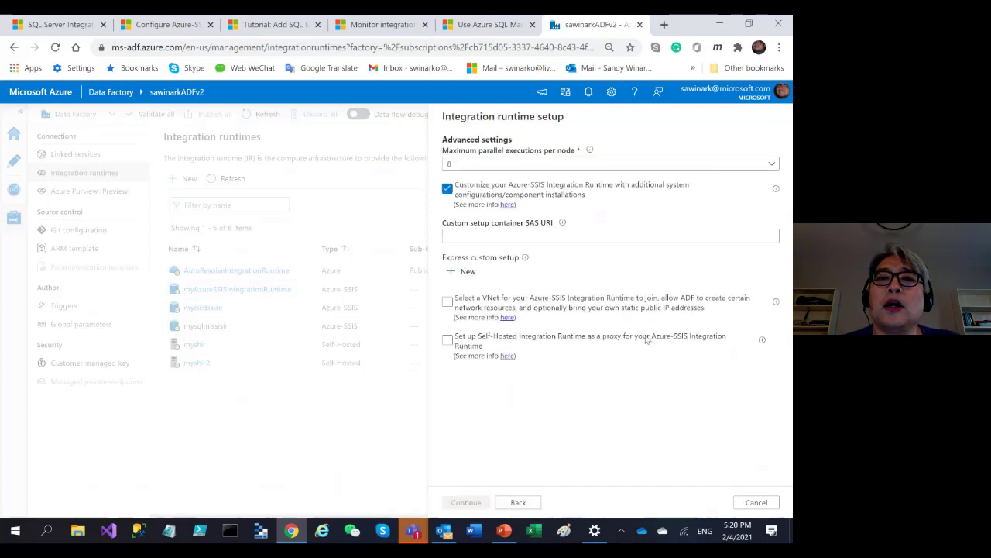
- Try the VNet and Self-Hosted Integration Runtime proxy options, and disable them together with the customization option
left_click(448, 303)
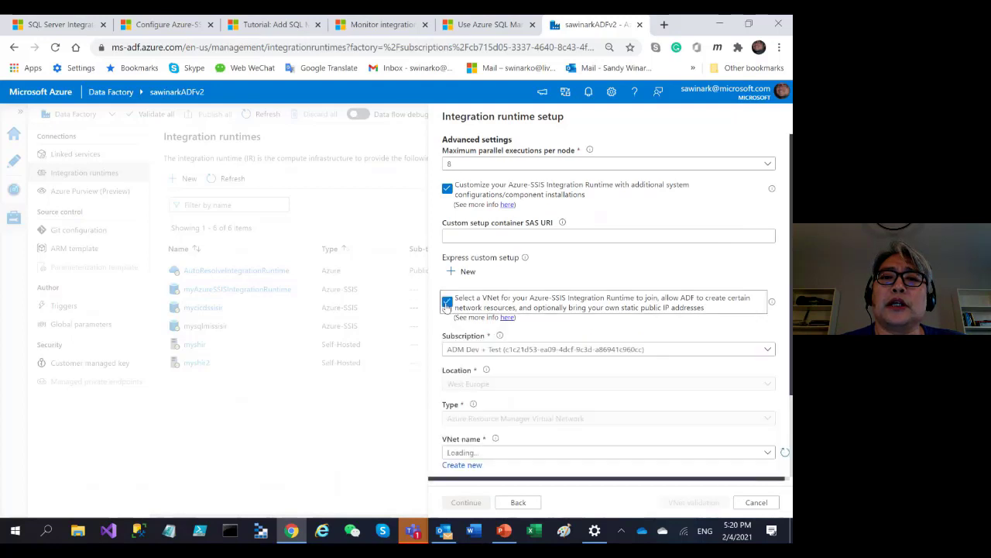
scroll(598, 333, "down", 2)
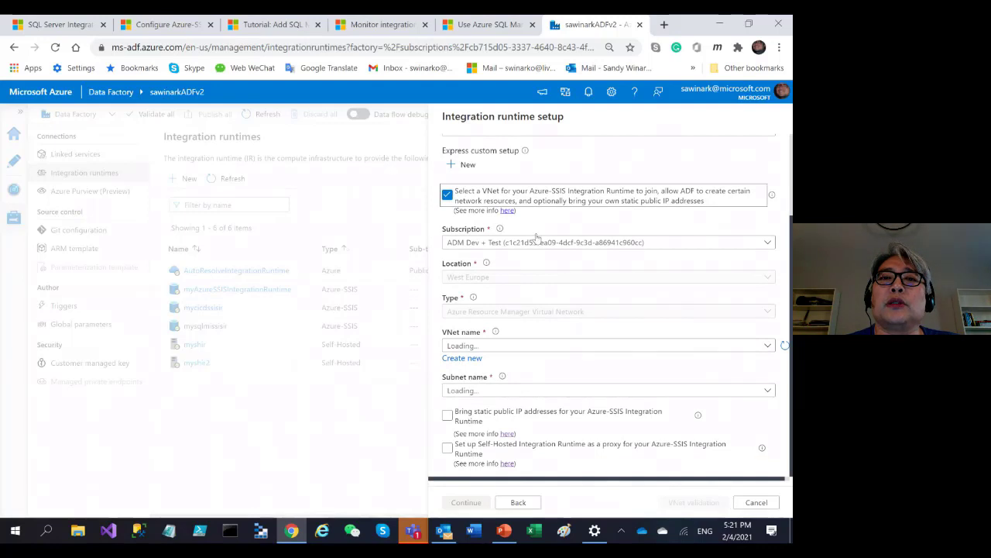
left_click(448, 196)
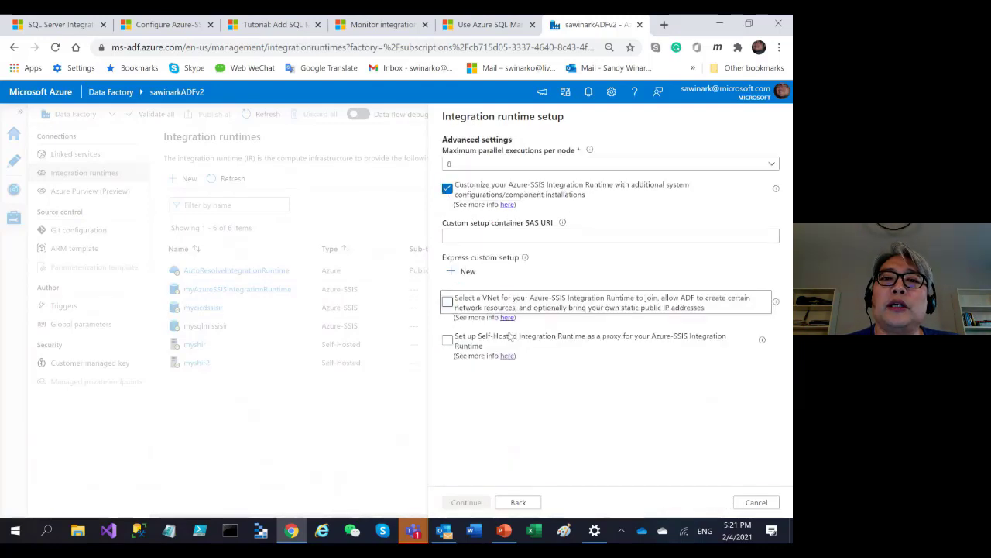
left_click(447, 341)
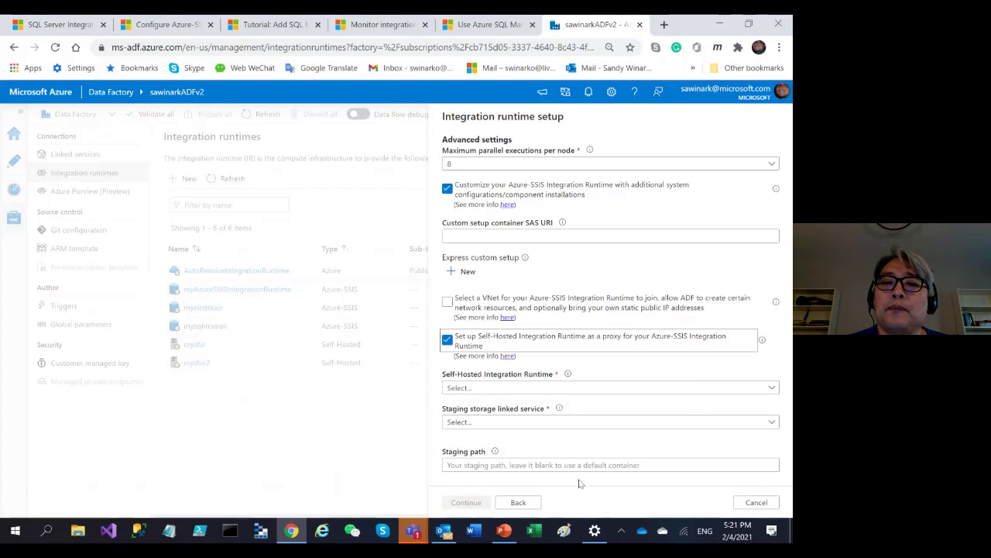
left_click(449, 343)
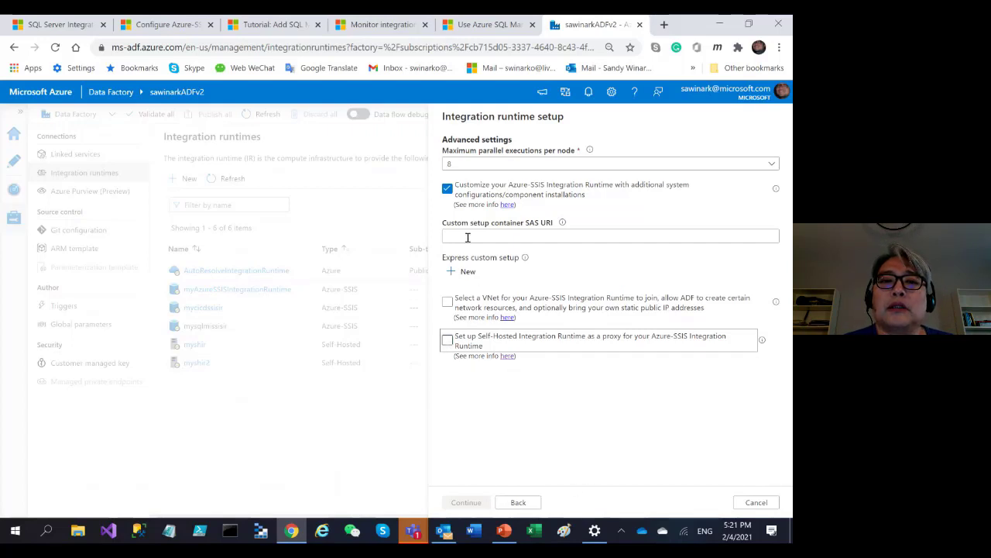
left_click(447, 188)
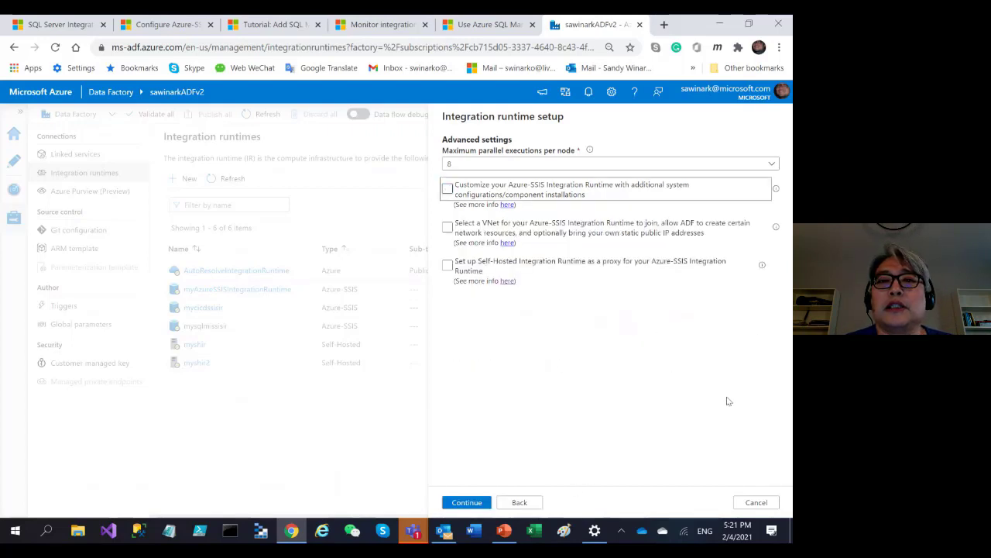
- Review the setup summary, create the Azure-SSIS integration runtime, and dismiss the notifications
left_click(465, 502)
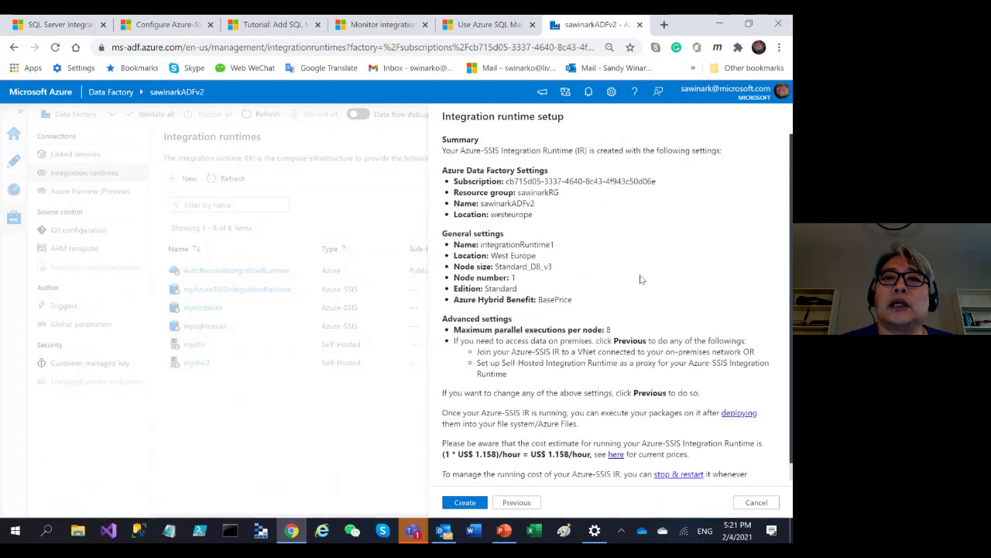
scroll(641, 279, "down", 1)
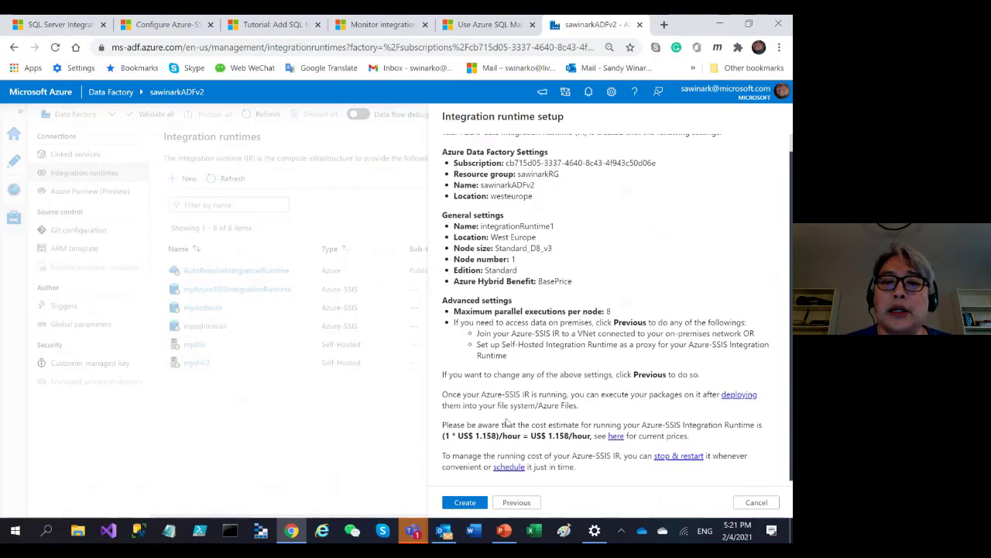
left_click(467, 502)
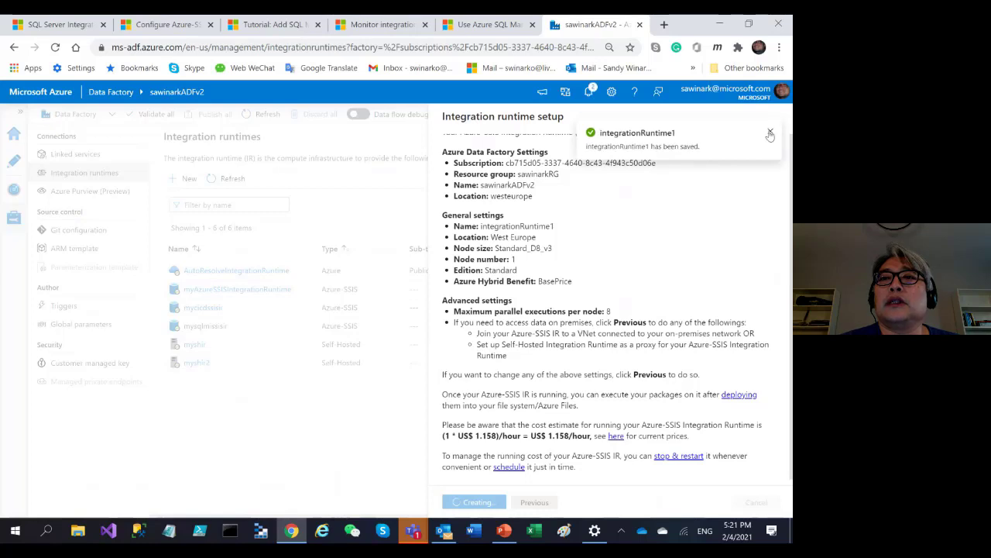
left_click(769, 132)
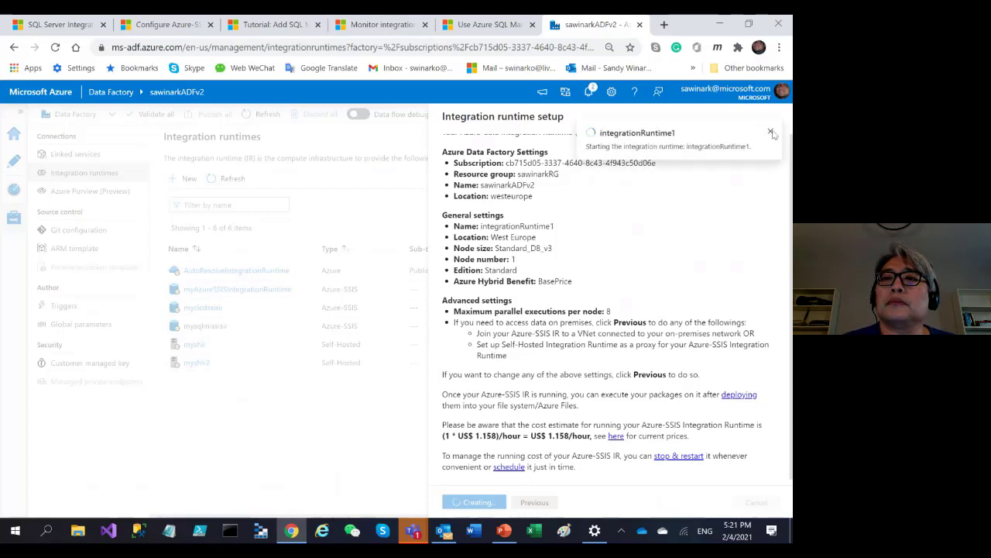
left_click(771, 132)
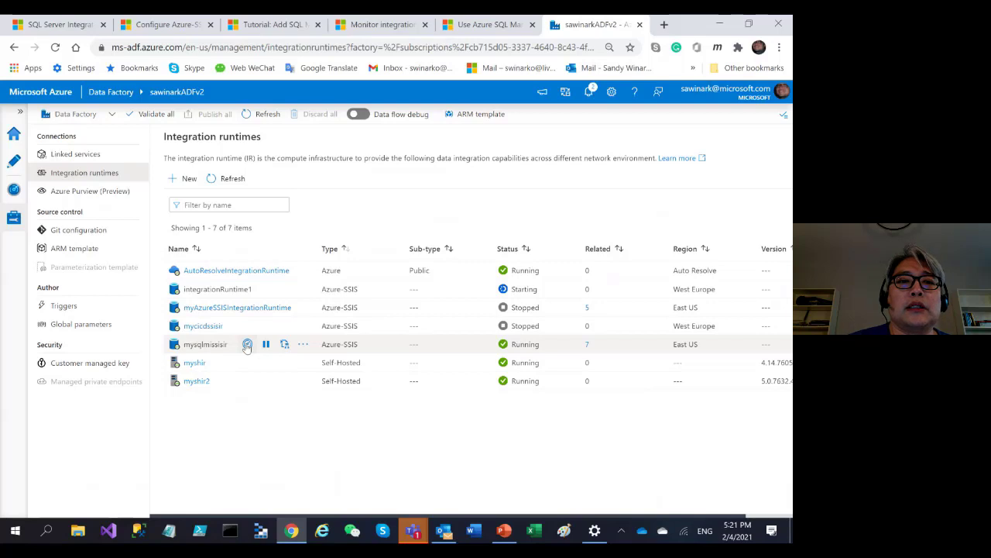
- Open the monitoring details of the mysqlmissisir integration runtime
left_click(247, 346)
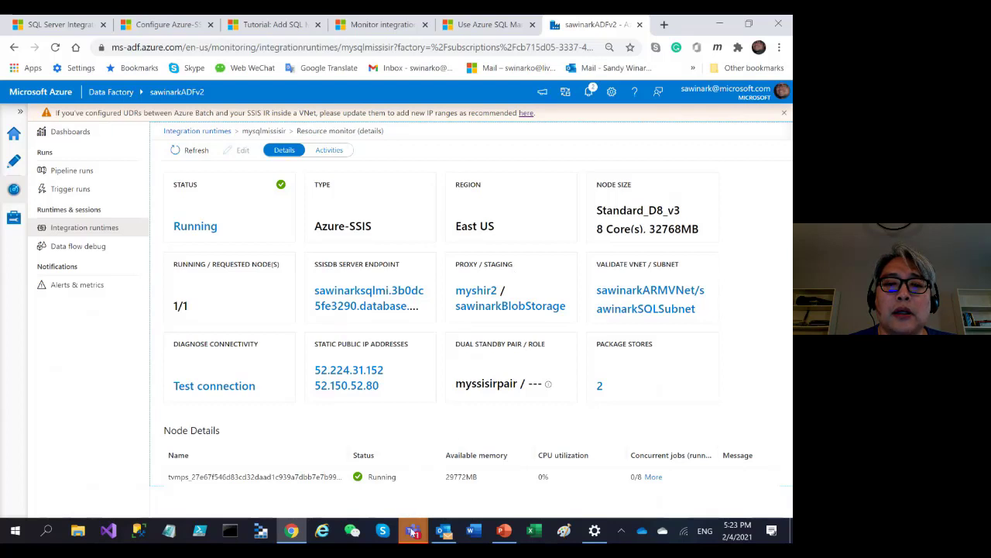
- Switch to the live event's meeting window in Teams and show the meeting chat
mouse_move(413, 532)
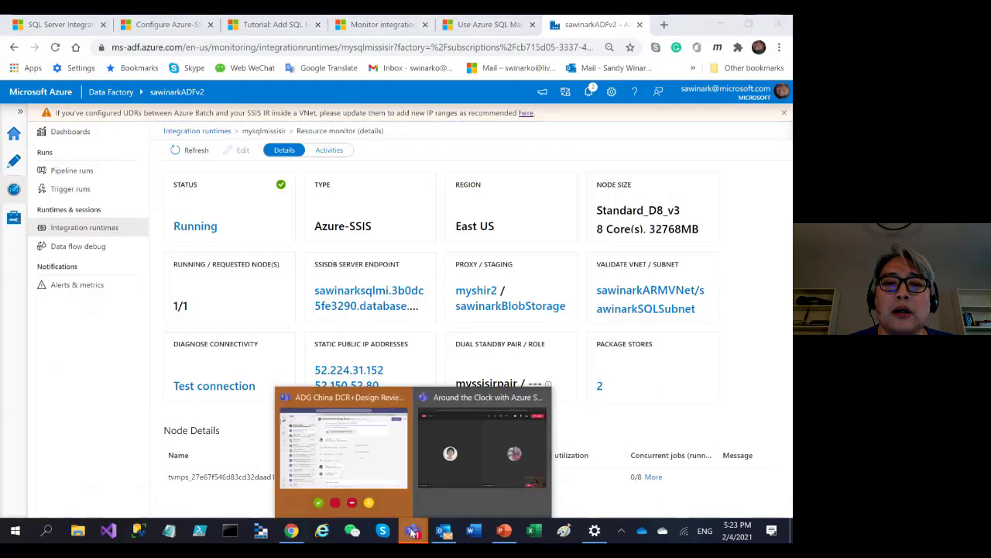
left_click(459, 420)
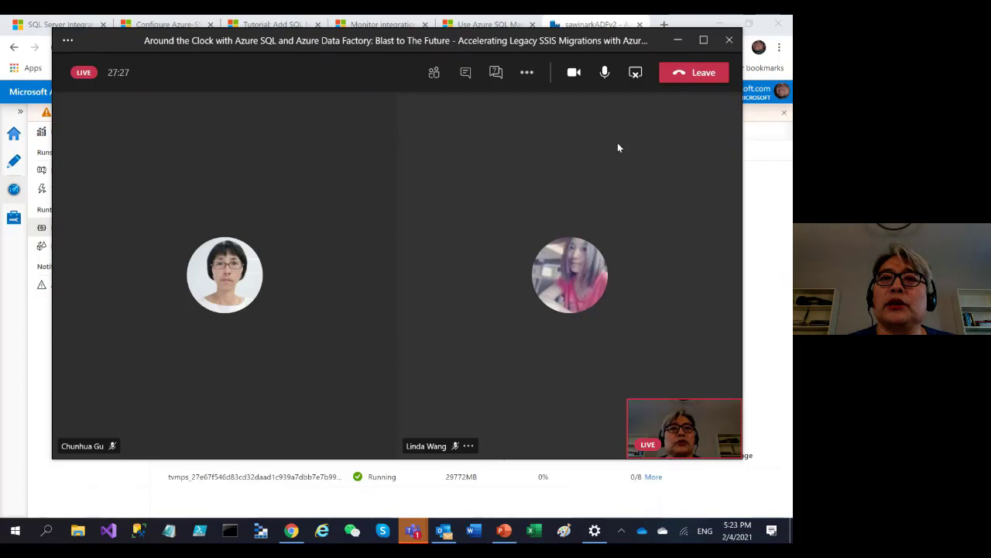
left_click(466, 74)
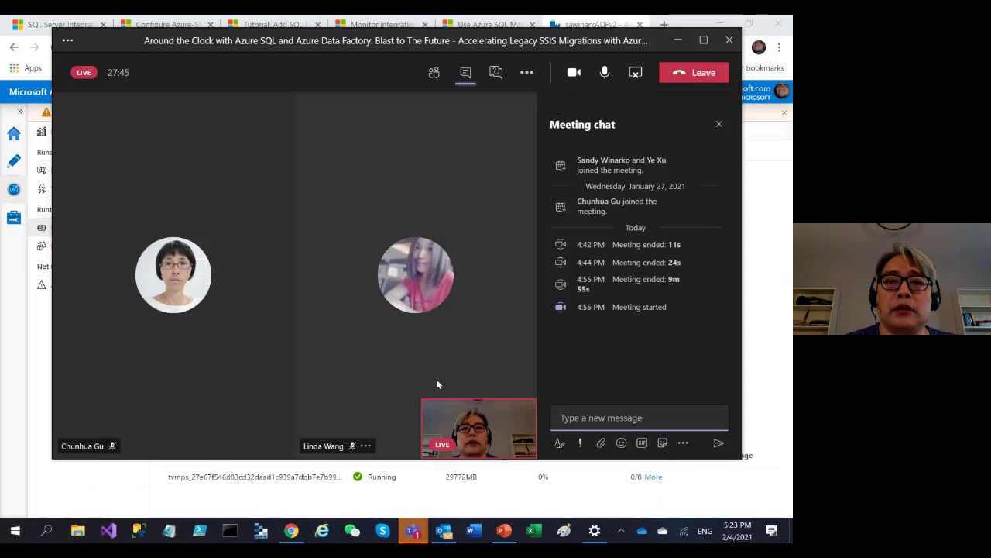
- Switch to PowerPoint, start the slide show from the current Demos slide, and advance to the Contacts slide
left_click(505, 530)
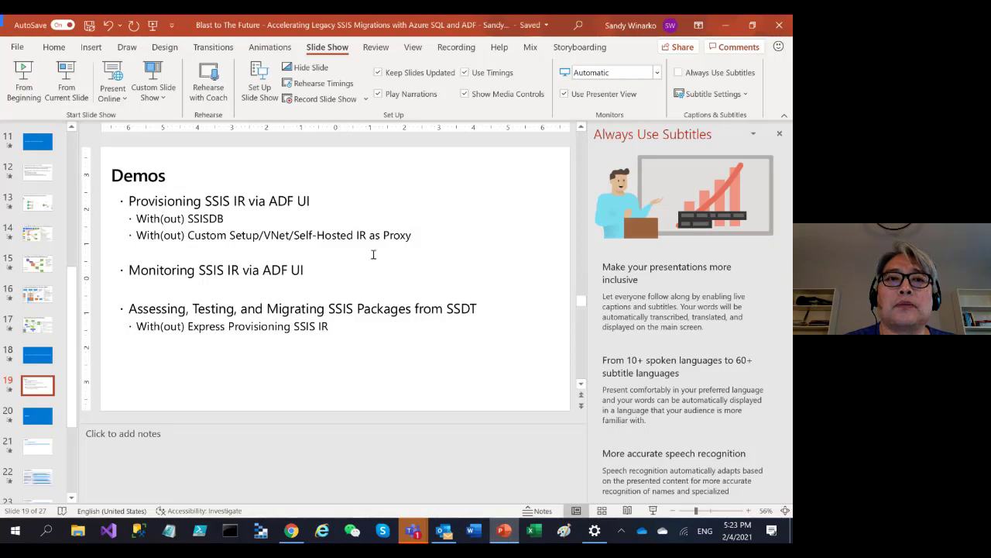
left_click(53, 81)
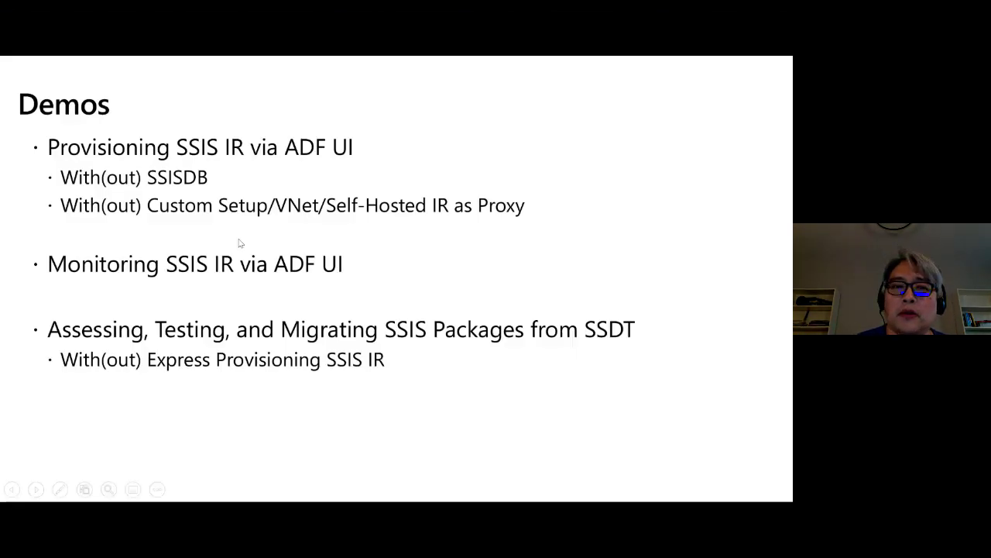
key("Right")
key("Right")
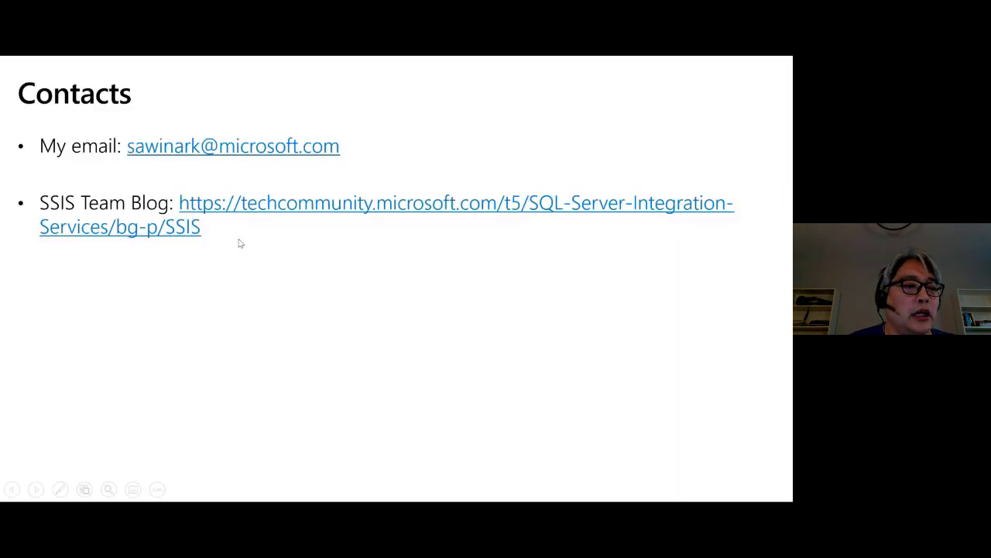